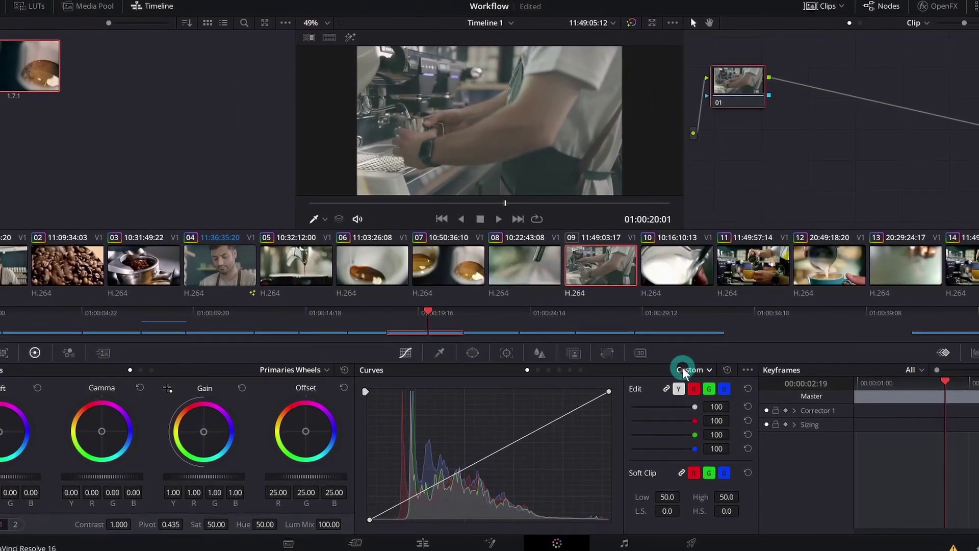
Open the Timing project on the Edit page, showing the hiking and aerial forest clips on the timeline.
{"action": "left_click", "coordinate": [519, 192]}
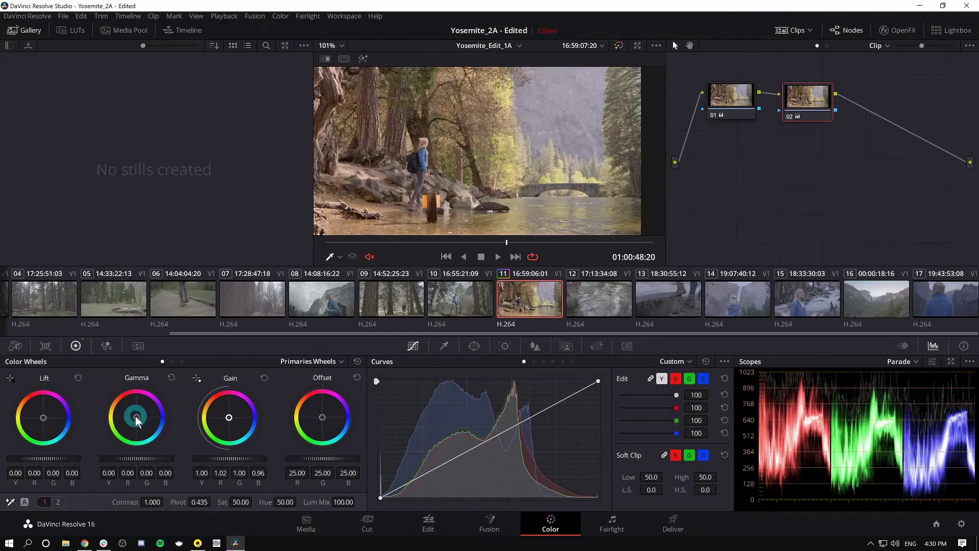
{"action": "left_click", "coordinate": [114, 393]}
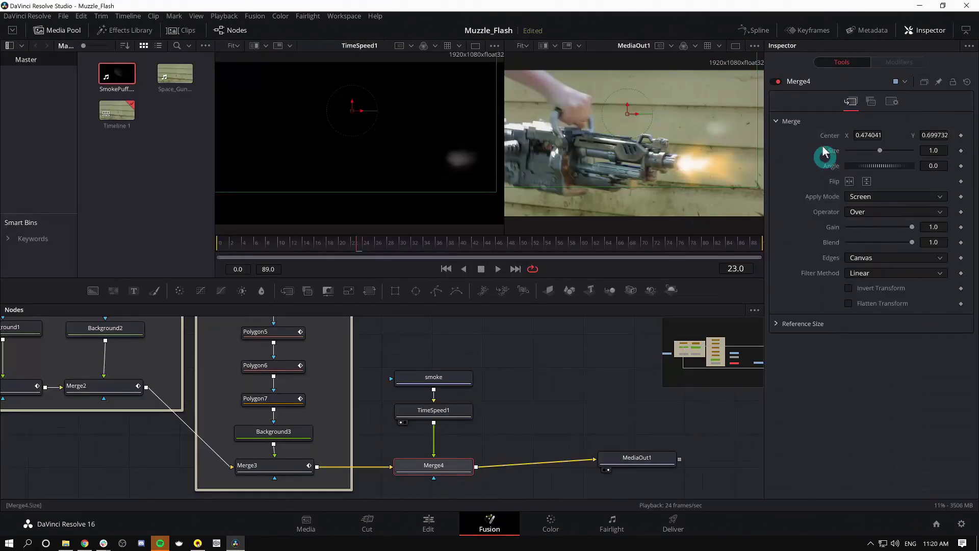
{"action": "left_click", "coordinate": [308, 304]}
{"action": "left_click", "coordinate": [715, 381]}
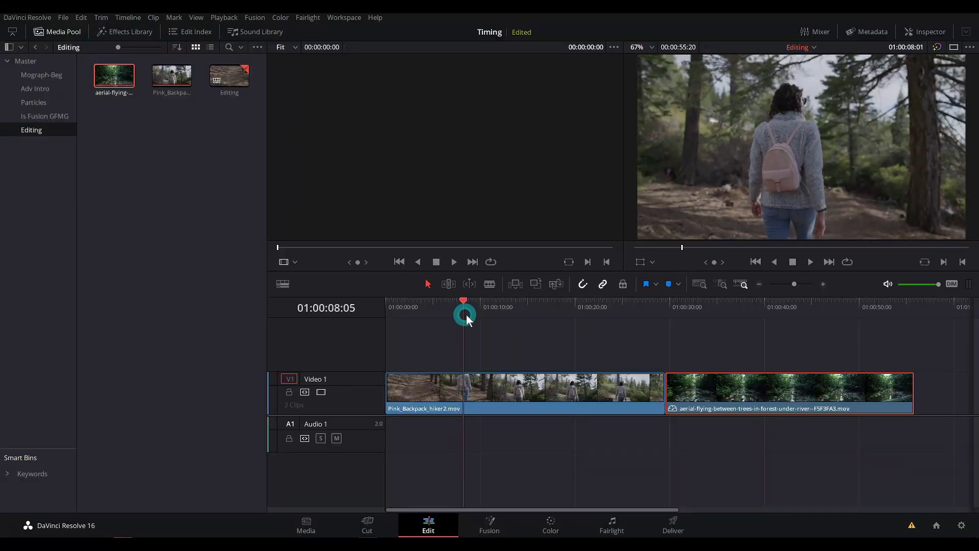
{"action": "left_click_drag", "start_coordinate": [465, 319], "coordinate": [533, 335]}
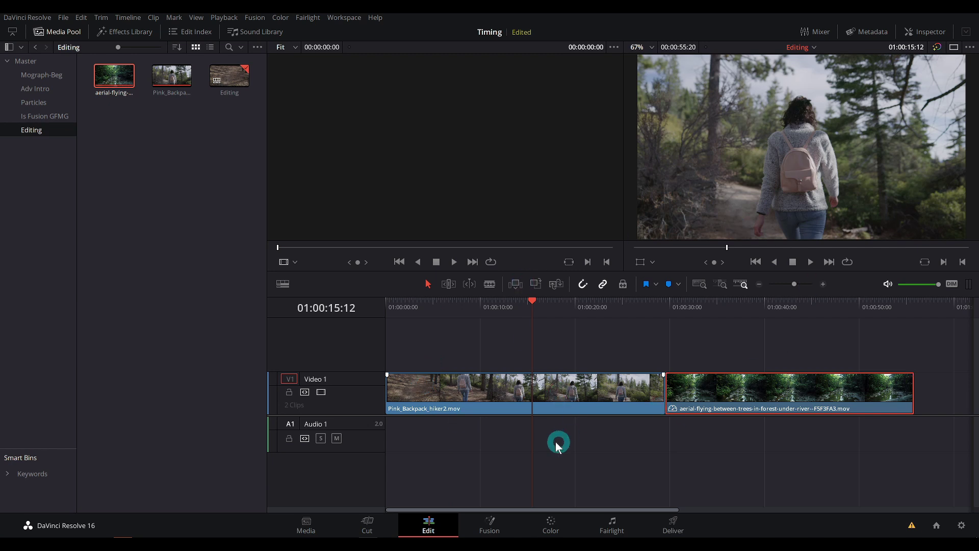
{"action": "left_click", "coordinate": [632, 525]}
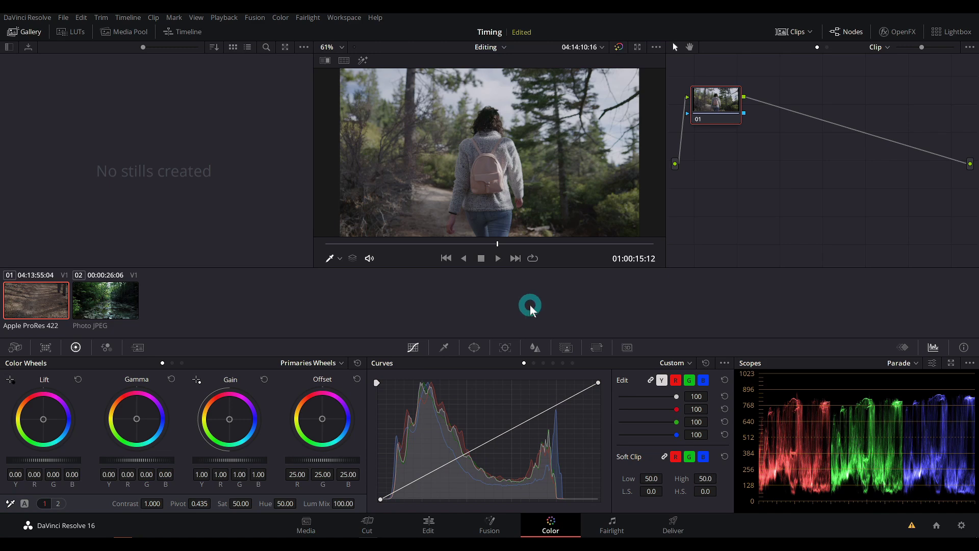
Drag the hiking clip's saturation from 50 to 0, then scrub through to review the monochrome look.
{"action": "left_click", "coordinate": [486, 245]}
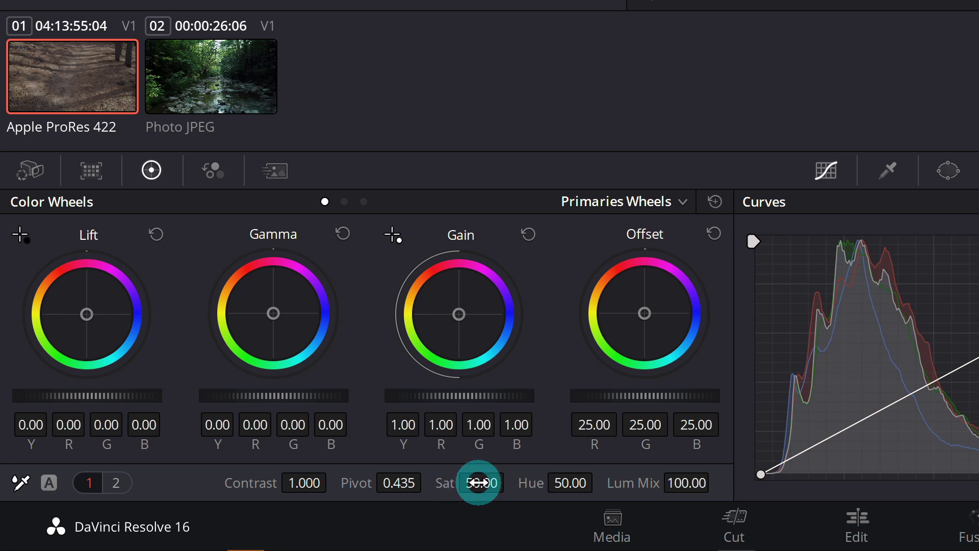
{"action": "left_click_drag", "start_coordinate": [478, 483], "coordinate": [85, 488]}
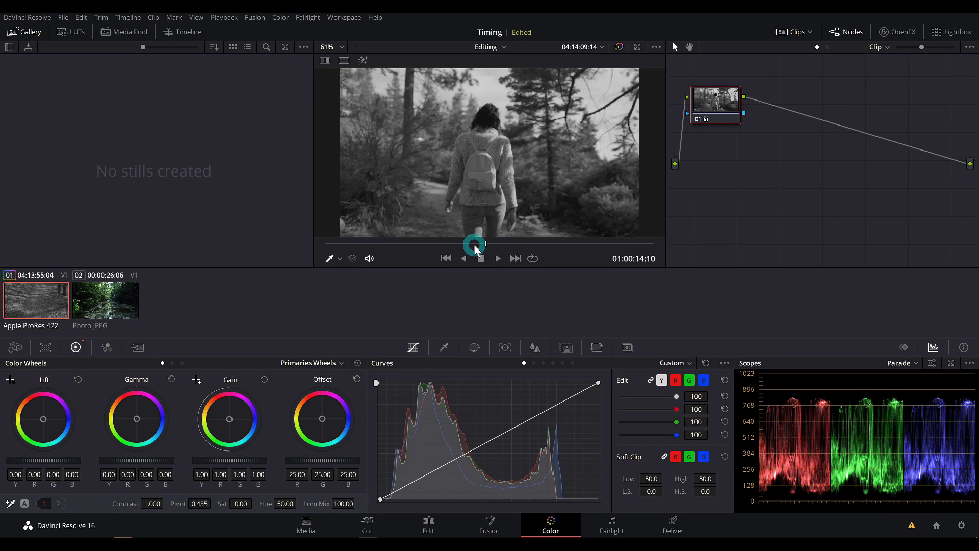
{"action": "left_click_drag", "start_coordinate": [474, 248], "coordinate": [499, 251]}
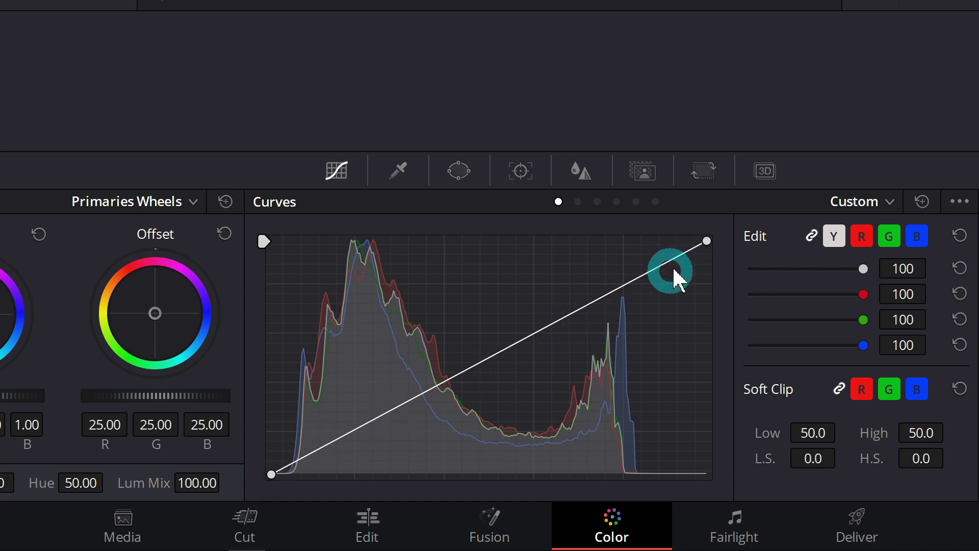
{"action": "mouse_move", "coordinate": [513, 347]}
{"action": "left_mouse_down"}
{"action": "mouse_move", "coordinate": [528, 385]}
{"action": "mouse_move", "coordinate": [510, 365]}
{"action": "left_mouse_up"}
Bend the custom curve into an S shape, pulling the shadow point down to deepen shadows.
{"action": "left_click_drag", "start_coordinate": [499, 447], "coordinate": [503, 452]}
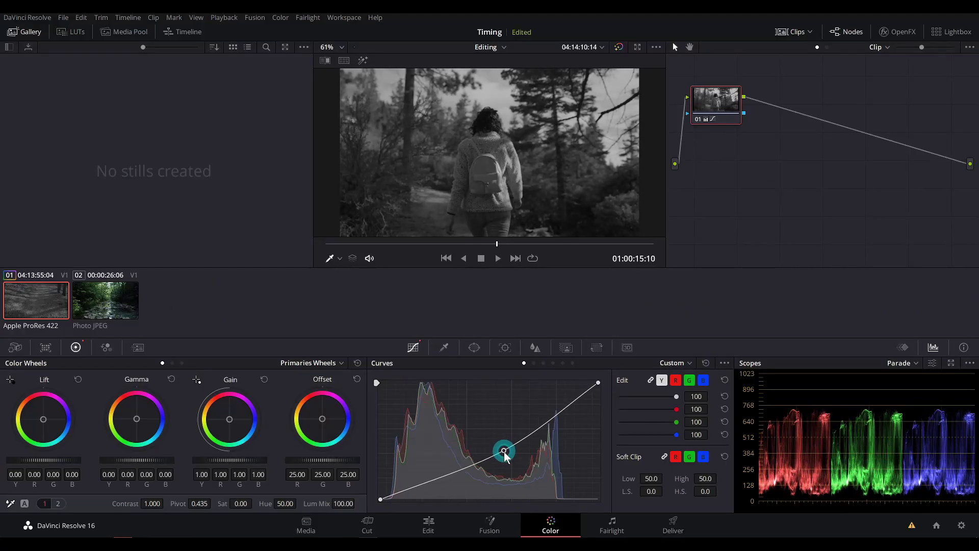
{"action": "left_click", "coordinate": [524, 197]}
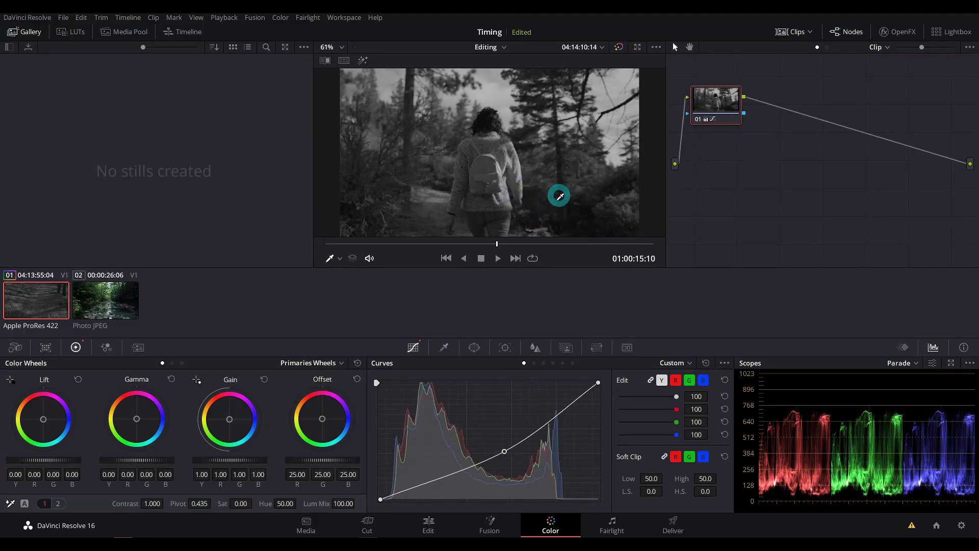
{"action": "left_click_drag", "start_coordinate": [504, 451], "coordinate": [551, 401]}
{"action": "left_click", "coordinate": [398, 213]}
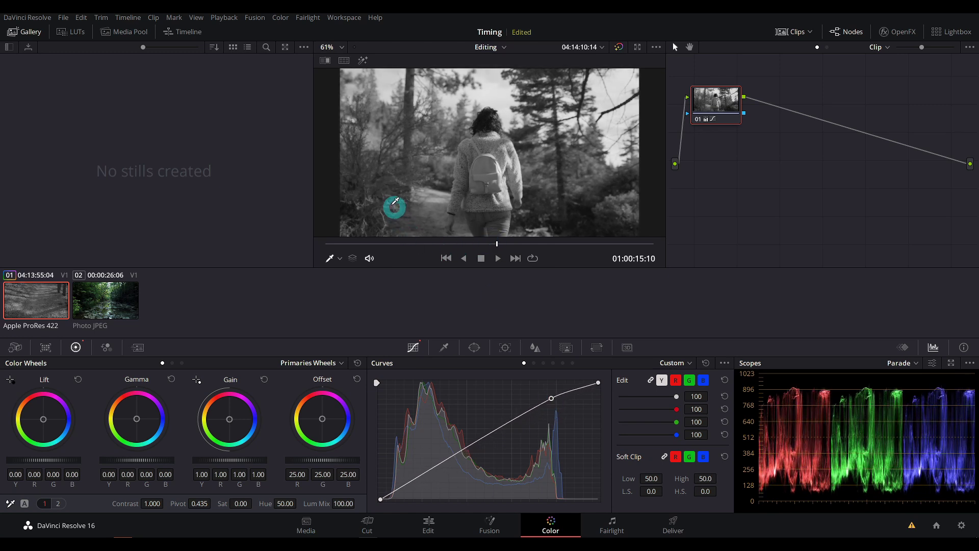
{"action": "left_click_drag", "start_coordinate": [416, 485], "coordinate": [421, 488]}
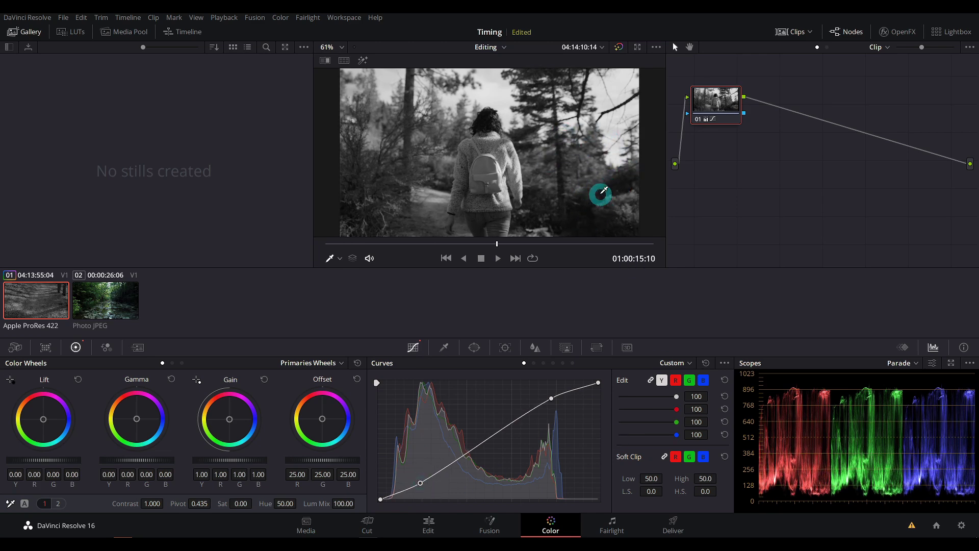
{"action": "left_click_drag", "start_coordinate": [387, 243], "coordinate": [485, 289]}
Move the black point inward and lift the upper curve's highlights, then review the contrast.
{"action": "left_click", "coordinate": [420, 483]}
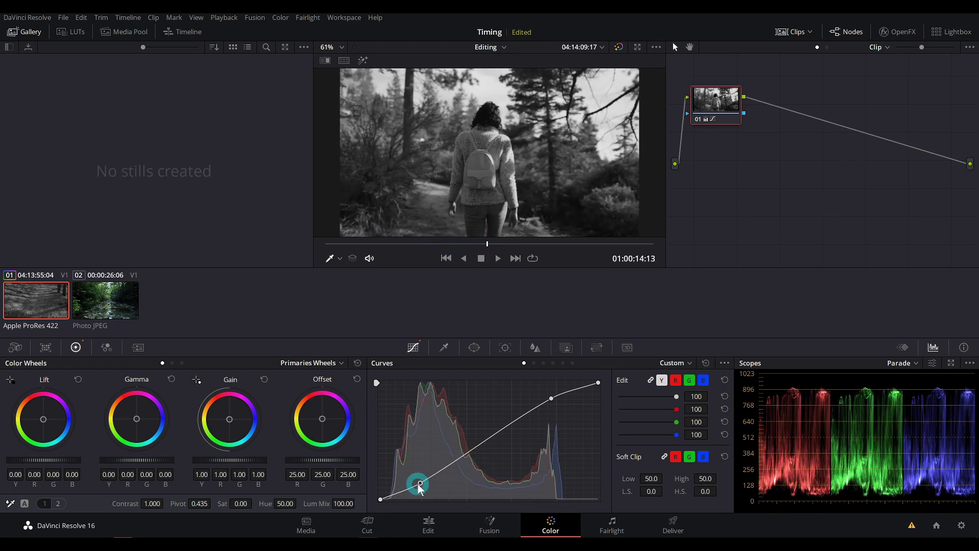
{"action": "left_click_drag", "start_coordinate": [381, 499], "coordinate": [434, 487]}
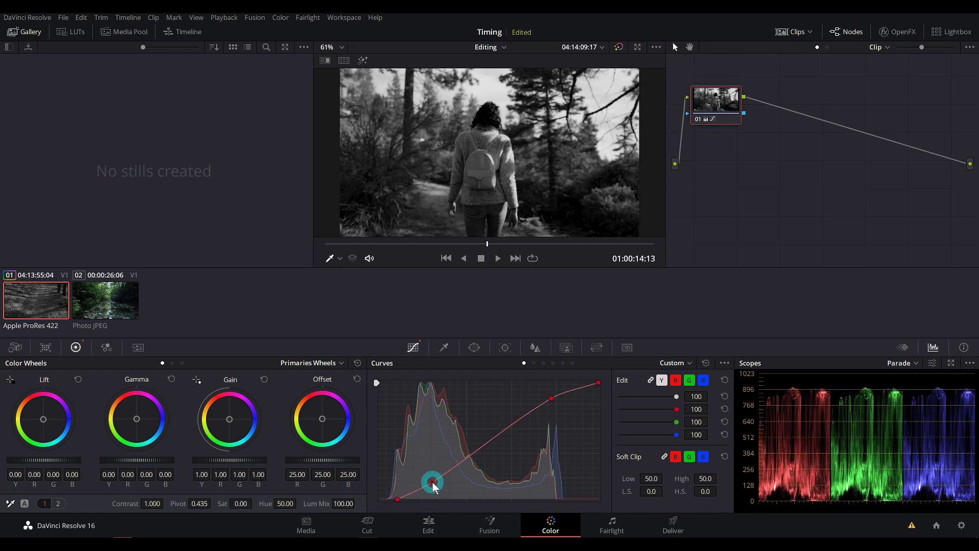
{"action": "left_click_drag", "start_coordinate": [538, 414], "coordinate": [516, 420]}
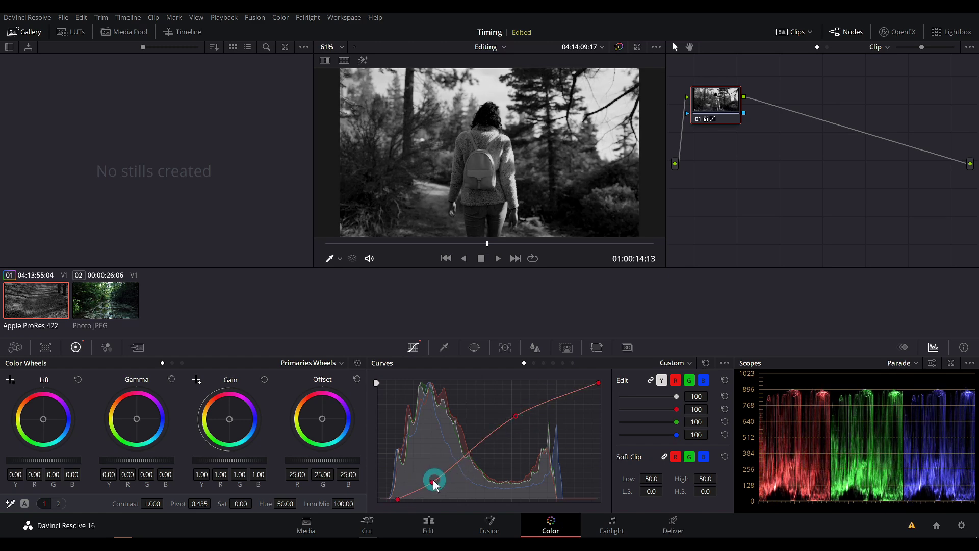
{"action": "left_click_drag", "start_coordinate": [434, 485], "coordinate": [432, 485]}
{"action": "left_click_drag", "start_coordinate": [426, 245], "coordinate": [493, 244]}
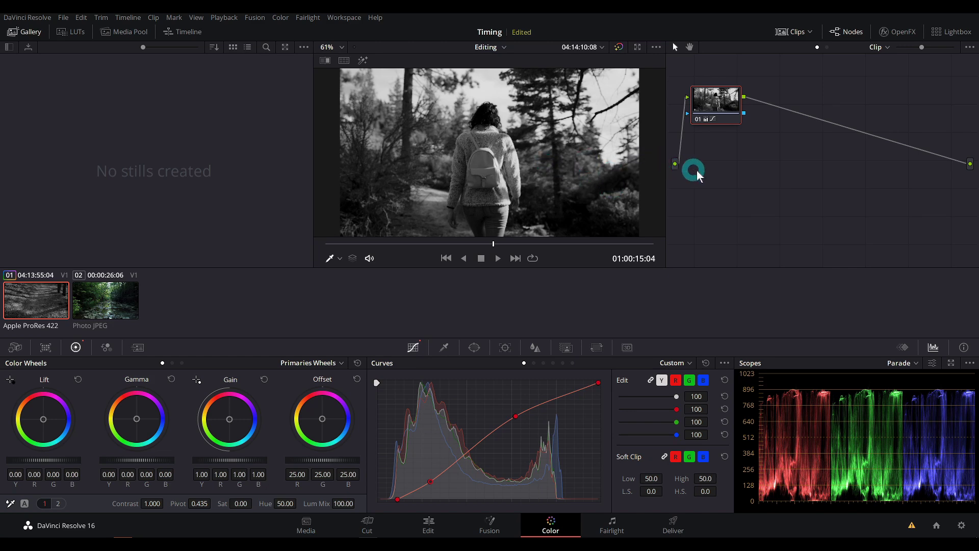
Bypass node 01 to restore colour and add yellow, green and red anchor points on a Hue vs Lum curve.
{"action": "left_click", "coordinate": [698, 120]}
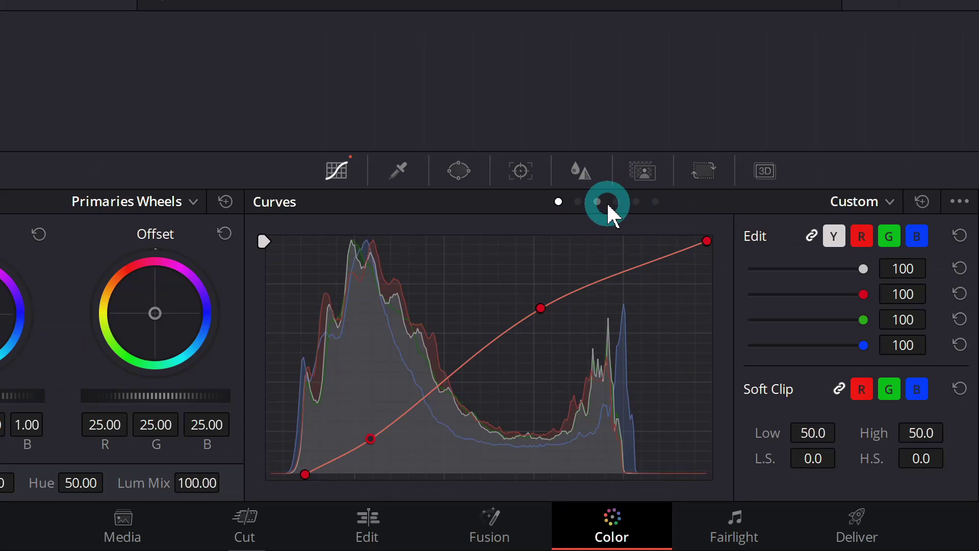
{"action": "left_click", "coordinate": [616, 202]}
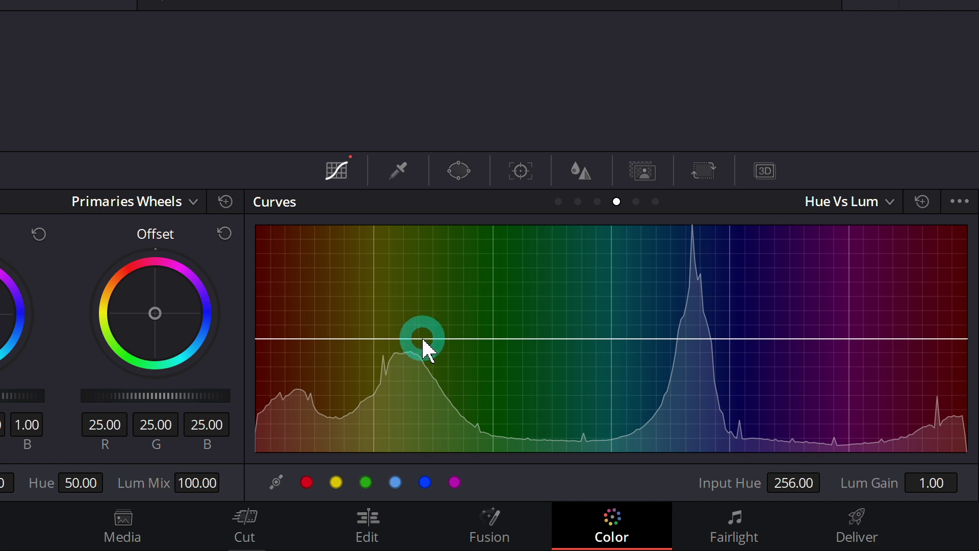
{"action": "left_click", "coordinate": [424, 339]}
{"action": "left_click", "coordinate": [529, 337]}
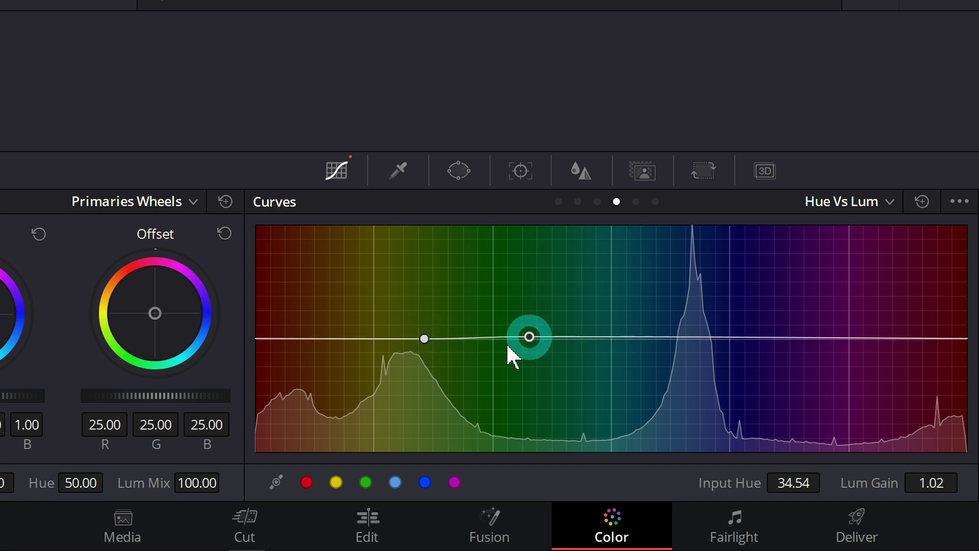
{"action": "left_click", "coordinate": [315, 338]}
Raise the yellow point to brighten yellow hues, then shift node 01 aside to make room.
{"action": "left_click_drag", "start_coordinate": [530, 342], "coordinate": [528, 345]}
{"action": "mouse_move", "coordinate": [425, 339]}
{"action": "left_mouse_down"}
{"action": "mouse_move", "coordinate": [428, 312]}
{"action": "mouse_move", "coordinate": [416, 333]}
{"action": "mouse_move", "coordinate": [419, 326]}
{"action": "left_mouse_up"}
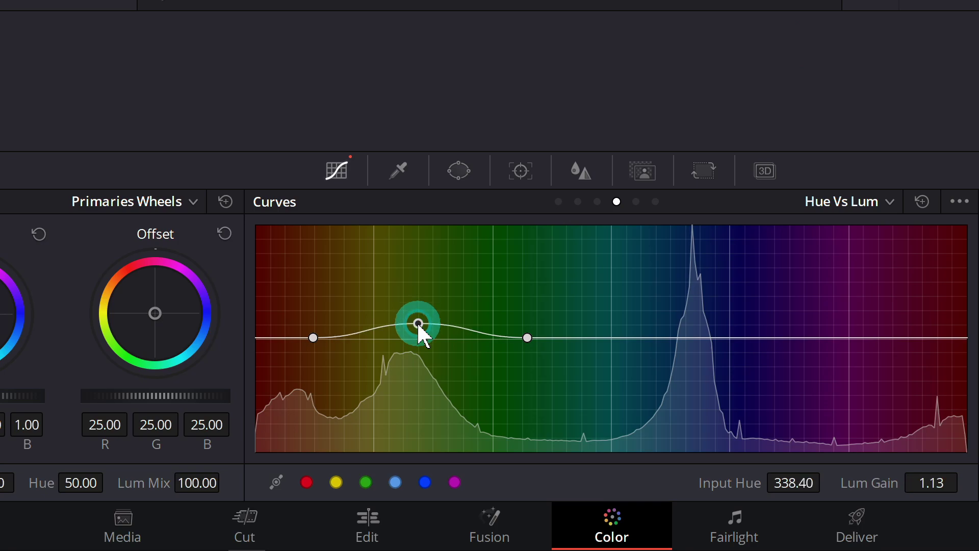
{"action": "left_click_drag", "start_coordinate": [724, 99], "coordinate": [802, 115]}
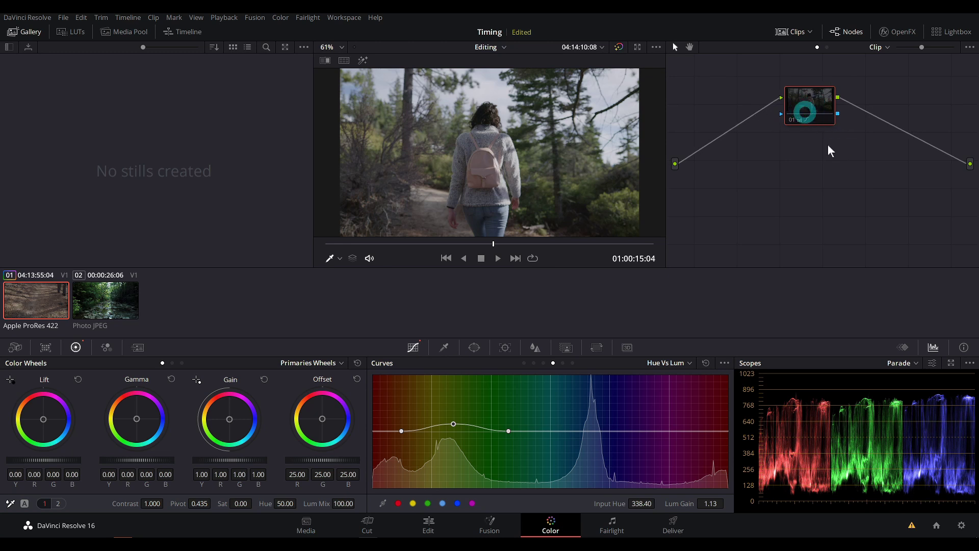
{"action": "left_click", "coordinate": [811, 121]}
Add a serial node and wire it ahead of the black-and-white node 01.
{"action": "key", "text": "shift+s"}
{"action": "left_click_drag", "start_coordinate": [804, 142], "coordinate": [747, 107]}
{"action": "left_click", "coordinate": [814, 115]}
{"action": "left_click_drag", "start_coordinate": [814, 115], "coordinate": [817, 102]}
{"action": "left_click", "coordinate": [807, 114]}
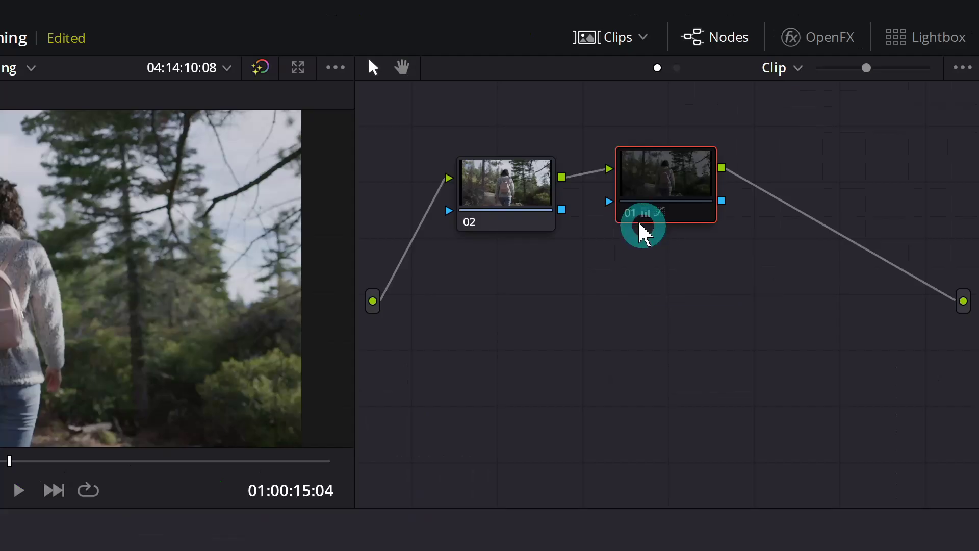
{"action": "left_click_drag", "start_coordinate": [518, 212], "coordinate": [517, 184]}
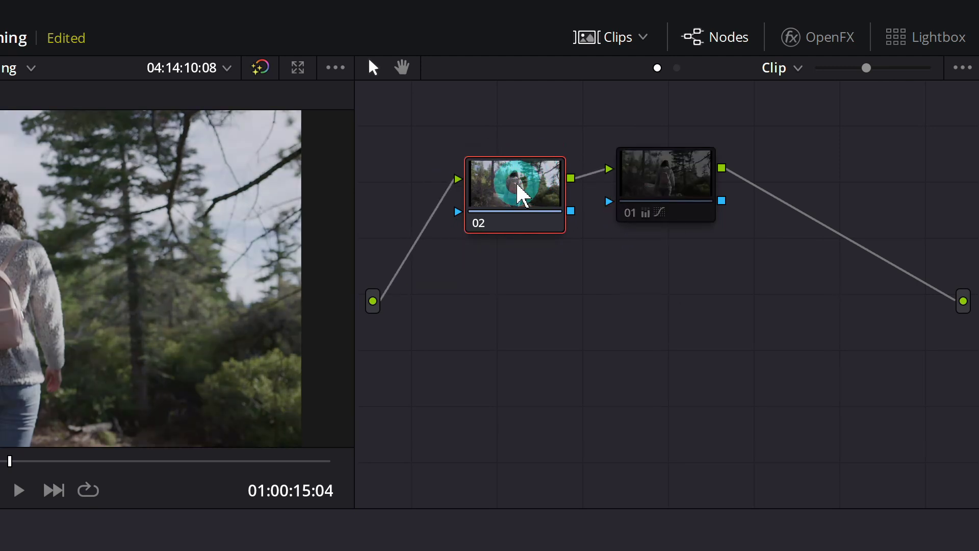
On the new node's Hue vs Lum curve, raise the yellow foliage range to a Lum Gain of 1.92.
{"action": "left_click", "coordinate": [417, 431]}
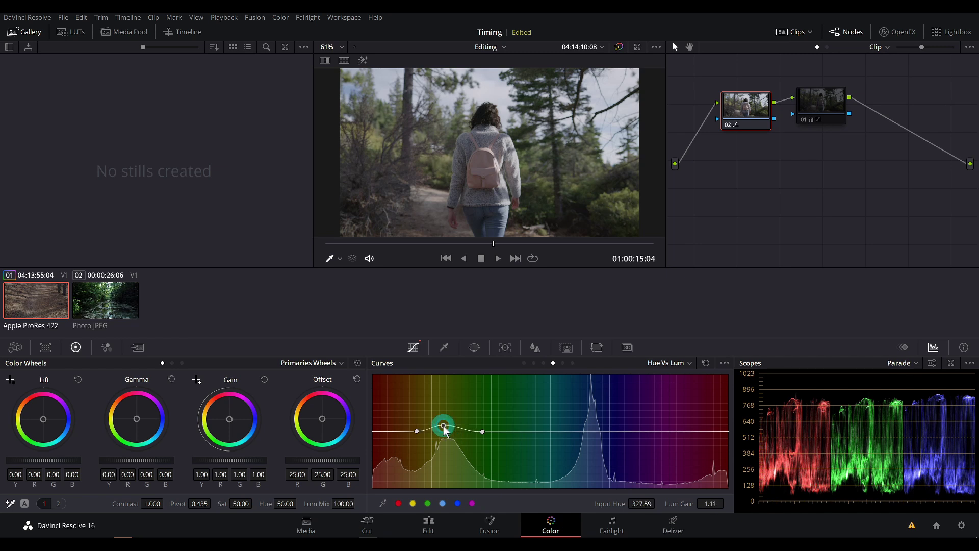
{"action": "left_click_drag", "start_coordinate": [445, 430], "coordinate": [441, 406]}
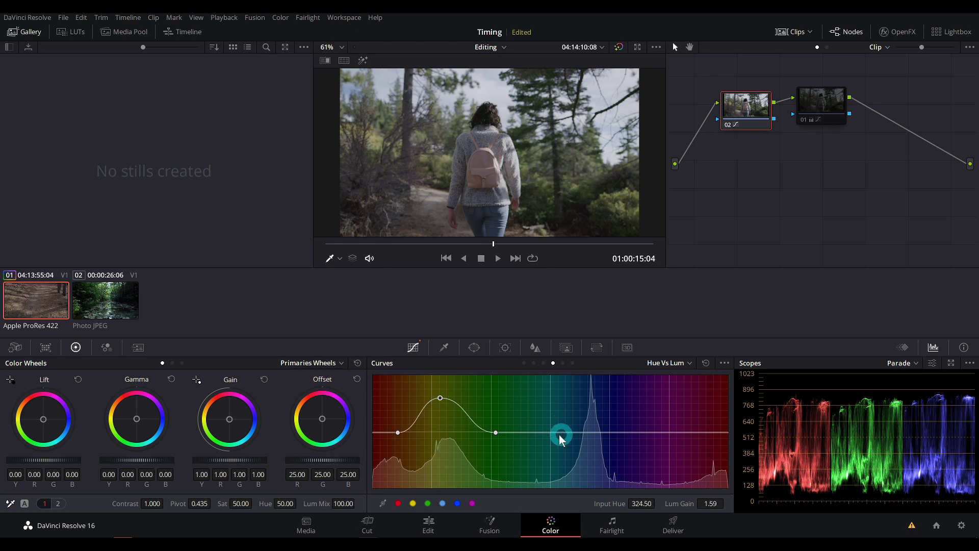
{"action": "left_click_drag", "start_coordinate": [687, 432], "coordinate": [685, 408]}
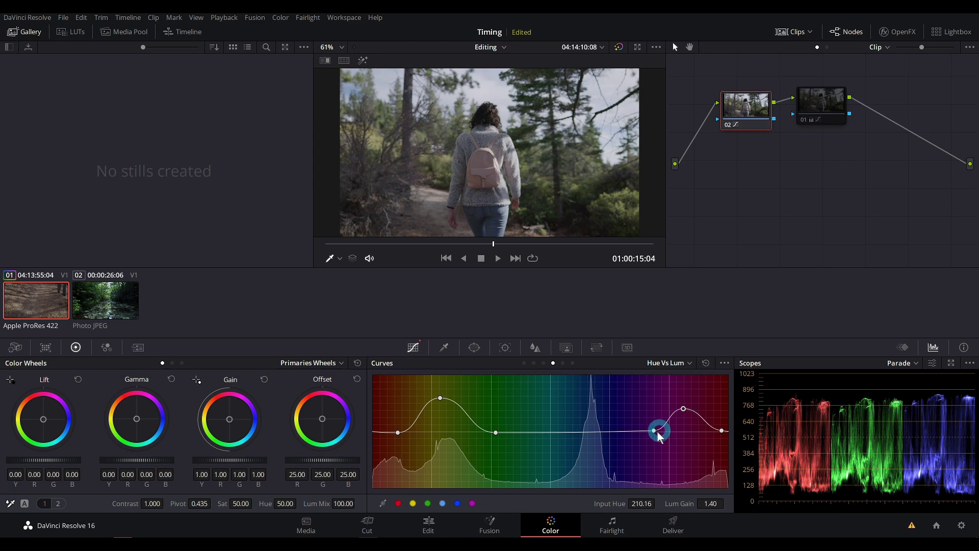
{"action": "left_click_drag", "start_coordinate": [644, 432], "coordinate": [625, 431]}
{"action": "left_click_drag", "start_coordinate": [508, 235], "coordinate": [518, 213]}
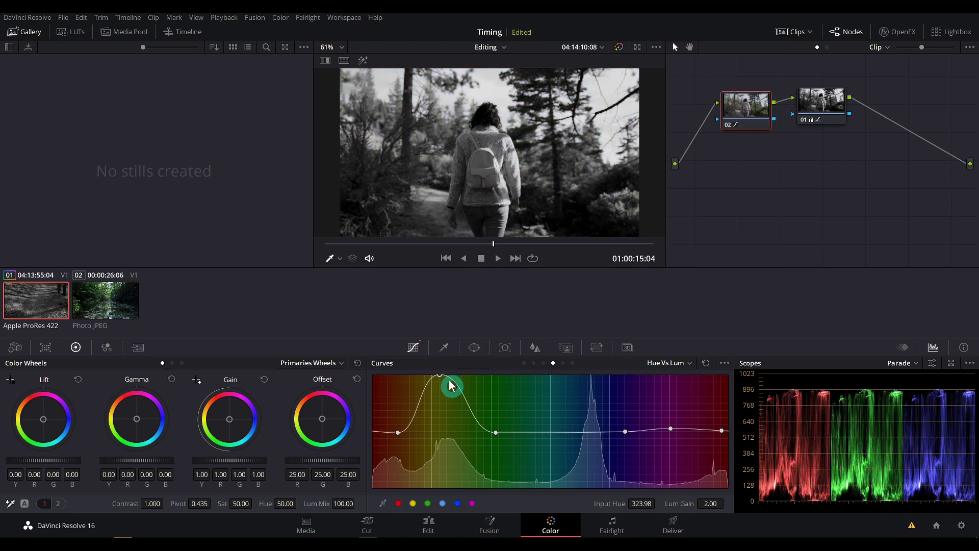
{"action": "mouse_move", "coordinate": [440, 376]}
{"action": "left_mouse_down"}
{"action": "mouse_move", "coordinate": [437, 416]}
{"action": "mouse_move", "coordinate": [437, 368]}
{"action": "mouse_move", "coordinate": [442, 414]}
{"action": "mouse_move", "coordinate": [439, 369]}
{"action": "mouse_move", "coordinate": [441, 381]}
{"action": "left_mouse_up"}
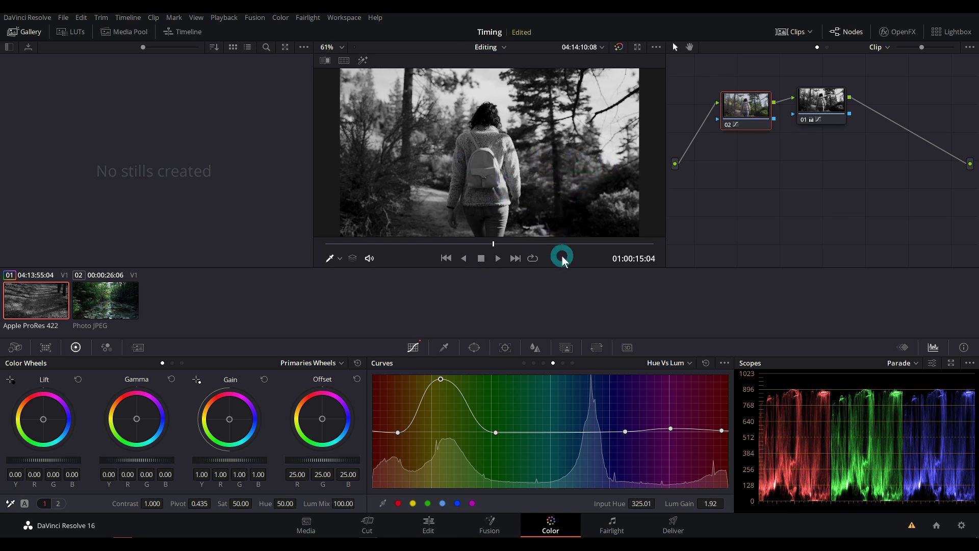
Return to the Edit page and scrub the timeline to preview the black-and-white hiking clip.
{"action": "left_click", "coordinate": [430, 525]}
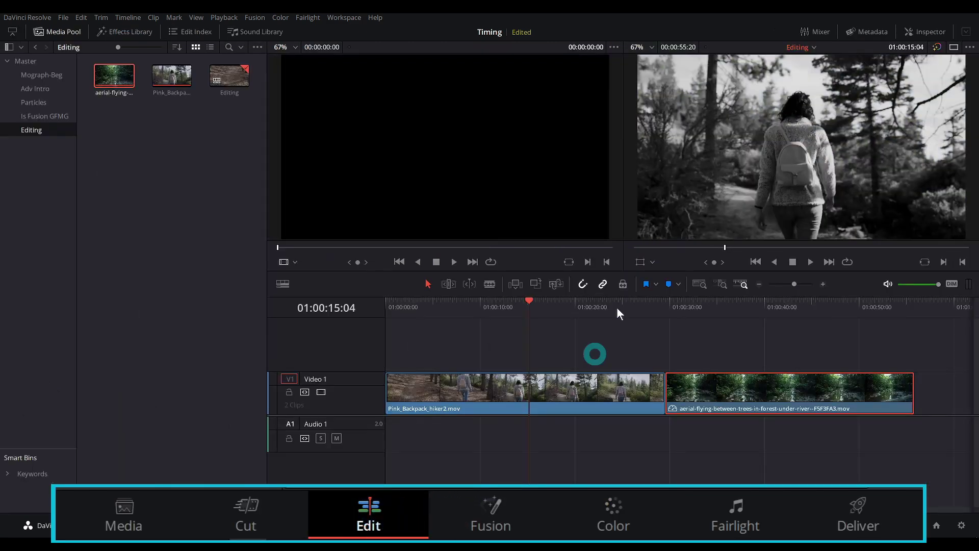
{"action": "mouse_move", "coordinate": [563, 306]}
{"action": "left_mouse_down"}
{"action": "mouse_move", "coordinate": [597, 303]}
{"action": "mouse_move", "coordinate": [561, 304]}
{"action": "mouse_move", "coordinate": [581, 305]}
{"action": "left_mouse_up"}
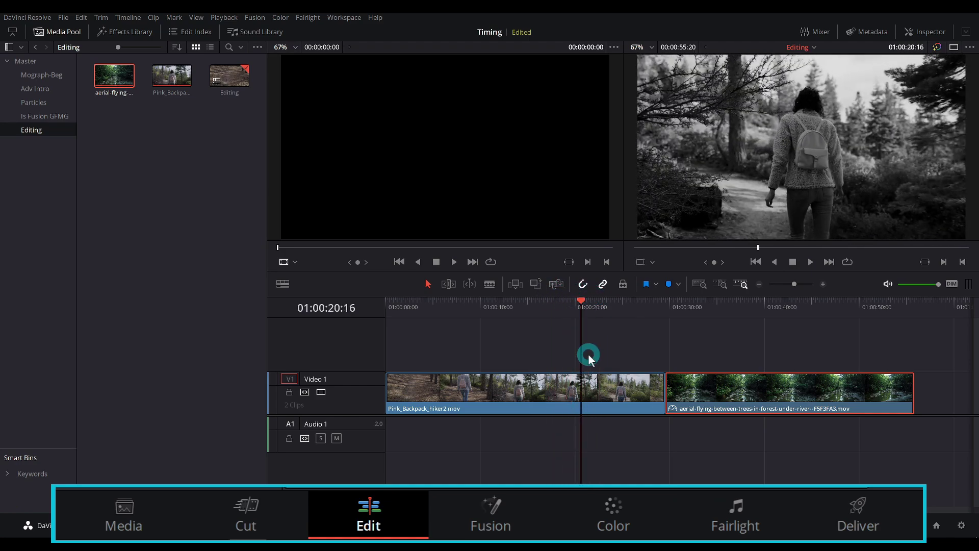